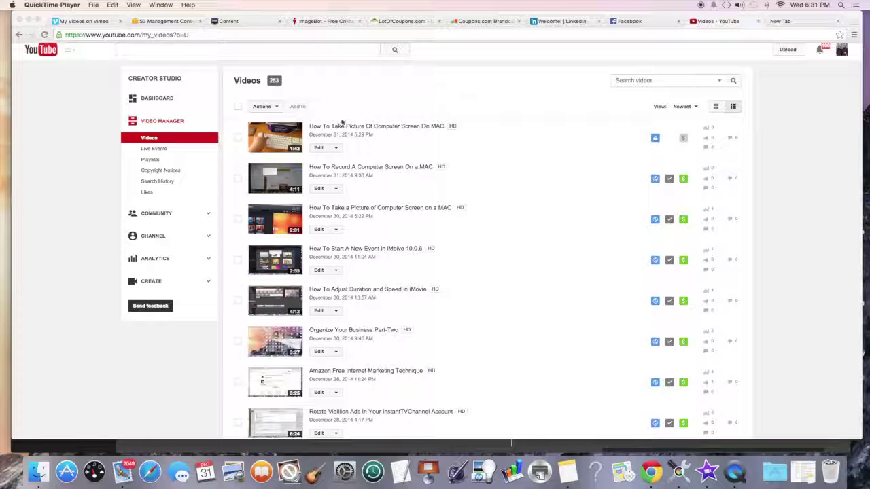
Step: Open the enhancements editor for 'How To Take Picture Of Computer Screen On MAC' from the Video Manager
left_click(320, 150)
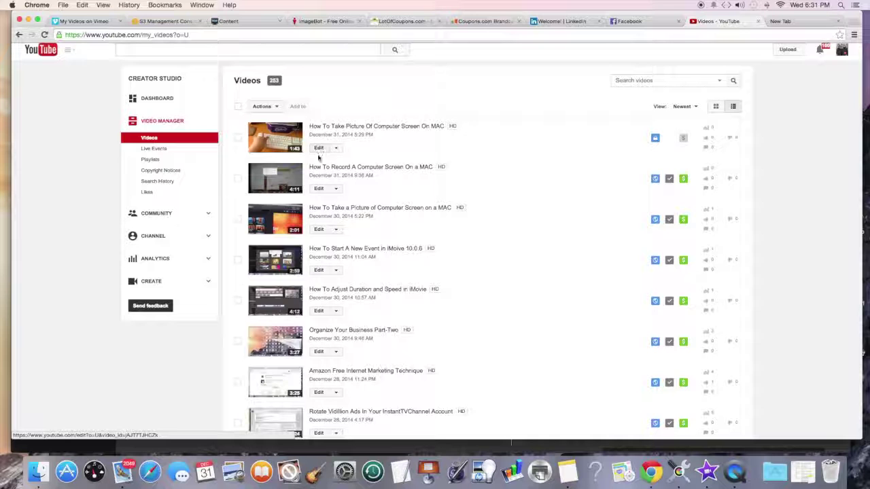
left_click(317, 151)
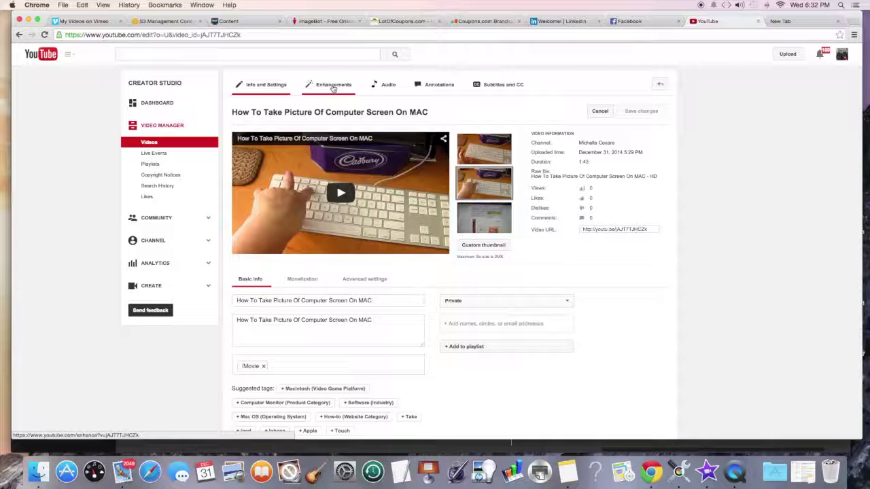
left_click(333, 86)
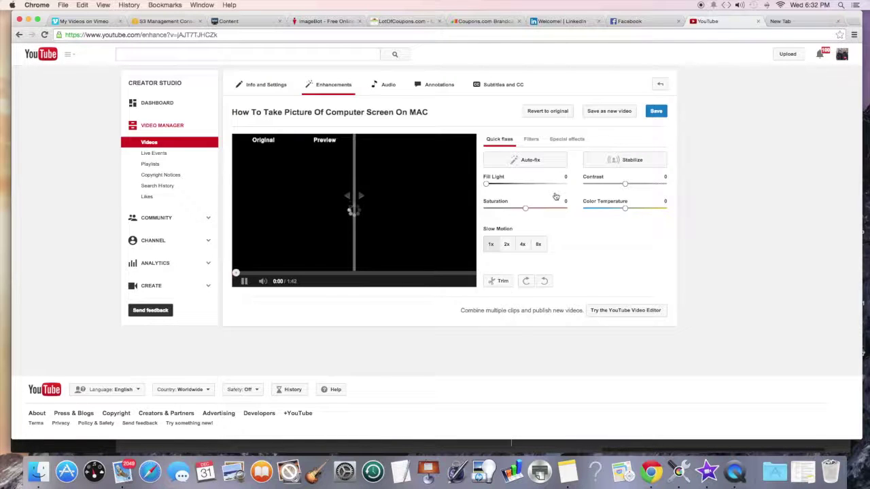
Step: Apply Auto-fix and Stabilize to the keyboard video, comparing original and stabilized preview
left_click(244, 280)
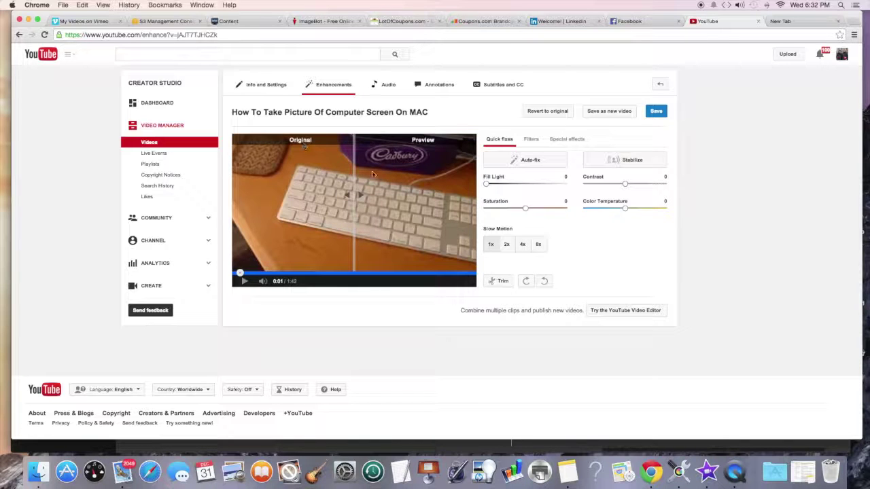
left_click(521, 160)
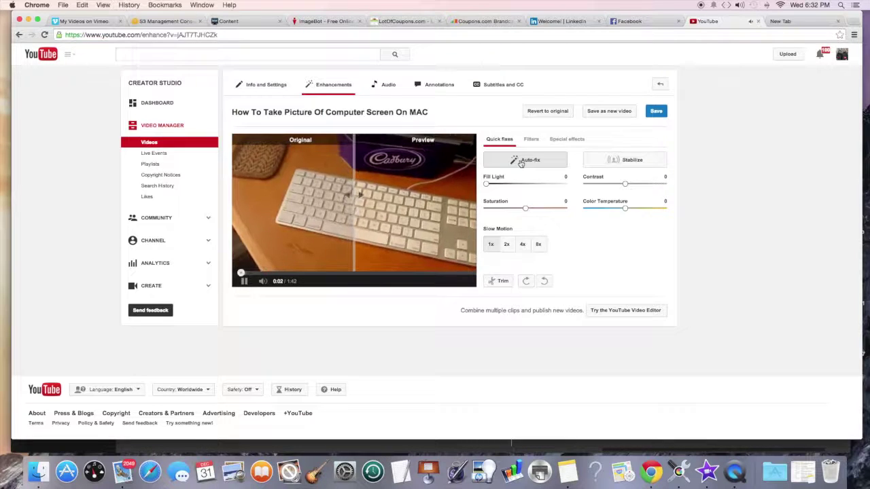
left_click(245, 281)
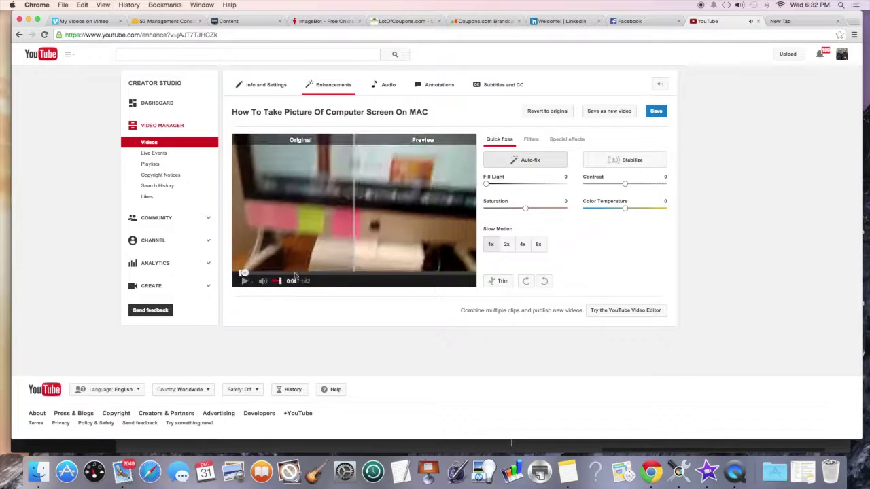
left_click(614, 161)
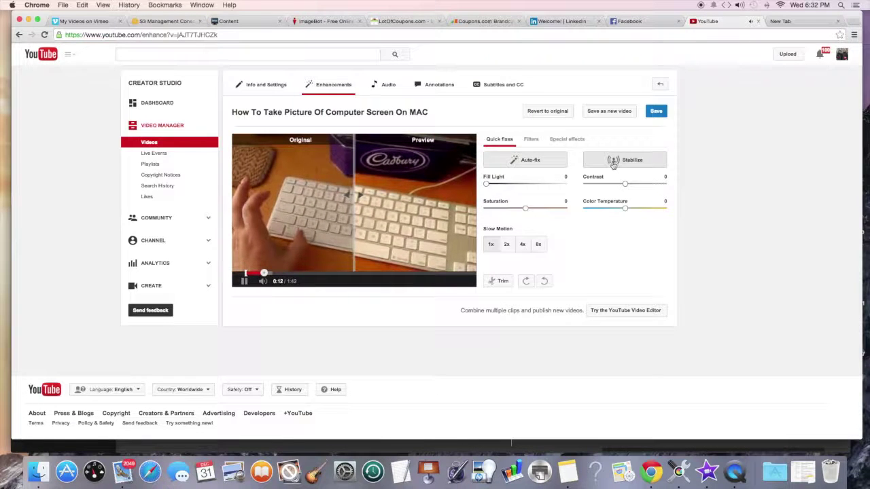
mouse_move(351, 194)
left_mouse_down()
mouse_move(269, 198)
mouse_move(354, 201)
left_mouse_up()
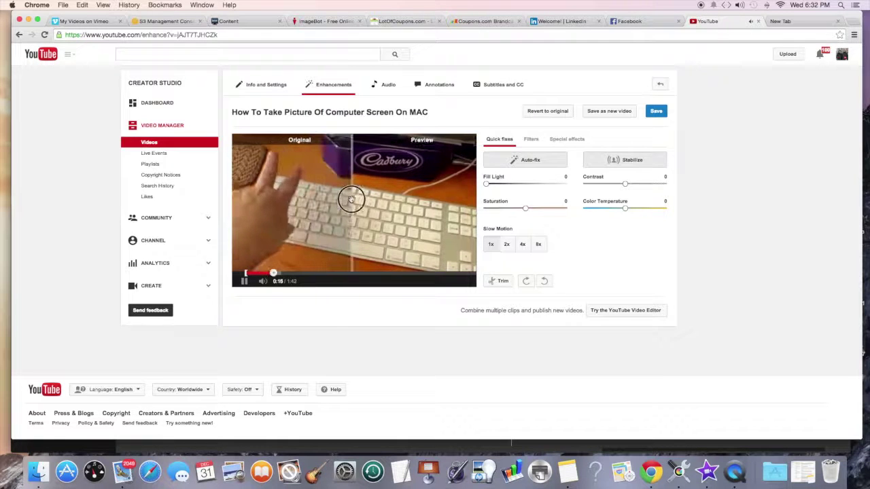
Step: Adjust the enhancement sliders: fill light, saturation, contrast to +2, colour temperature to -2
left_click(354, 200)
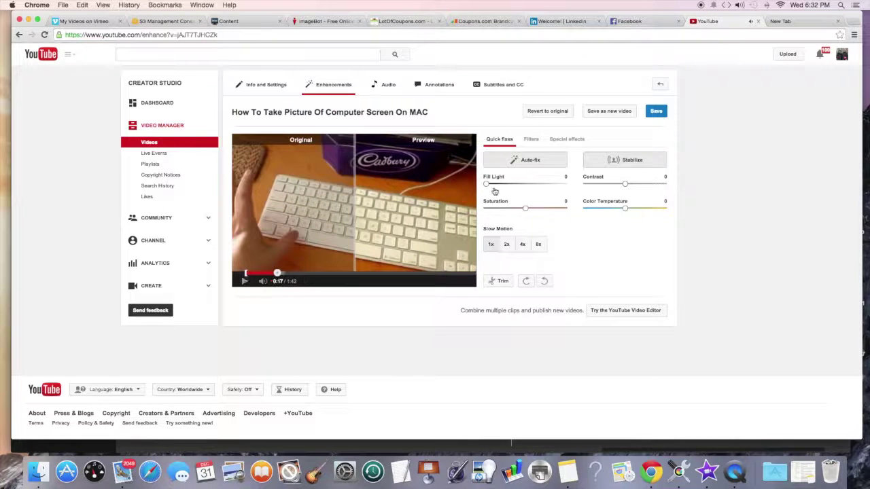
left_click_drag(487, 185, 551, 185)
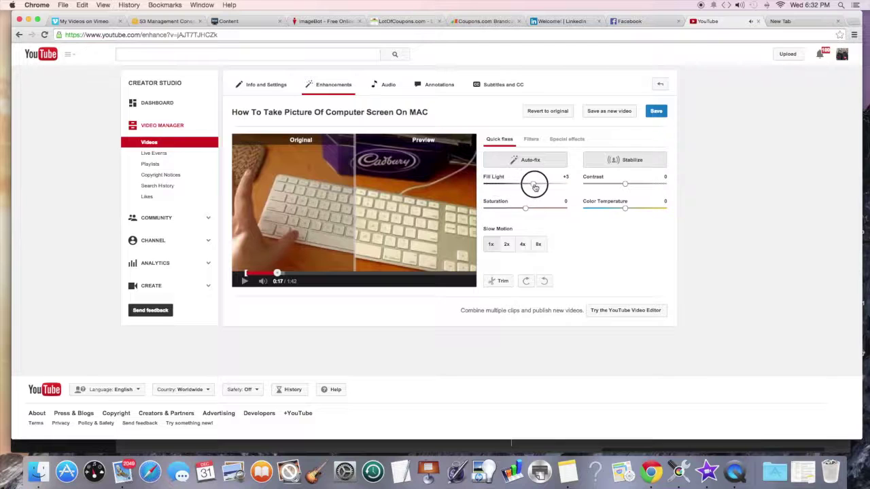
left_click_drag(552, 186, 558, 187)
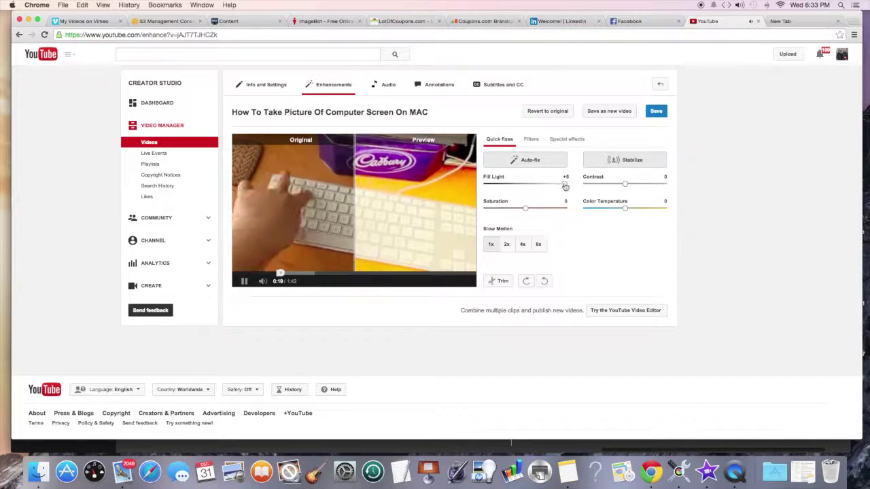
left_click_drag(558, 186, 524, 188)
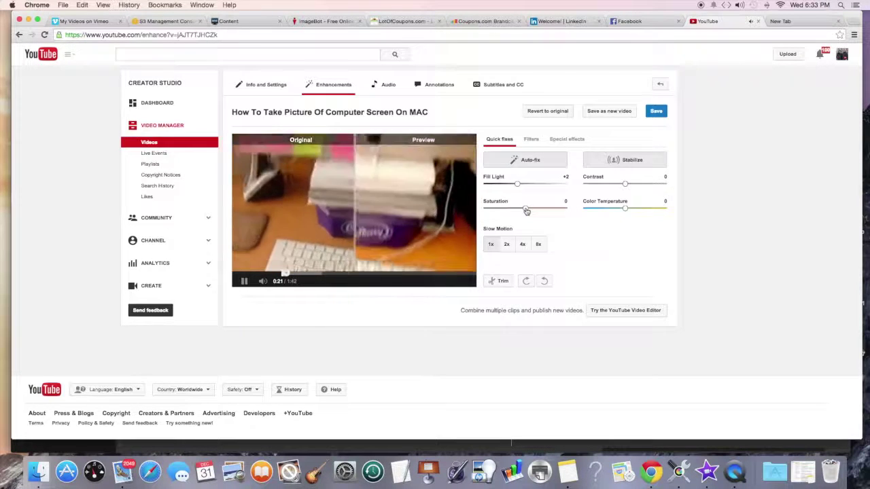
left_click_drag(527, 210, 546, 210)
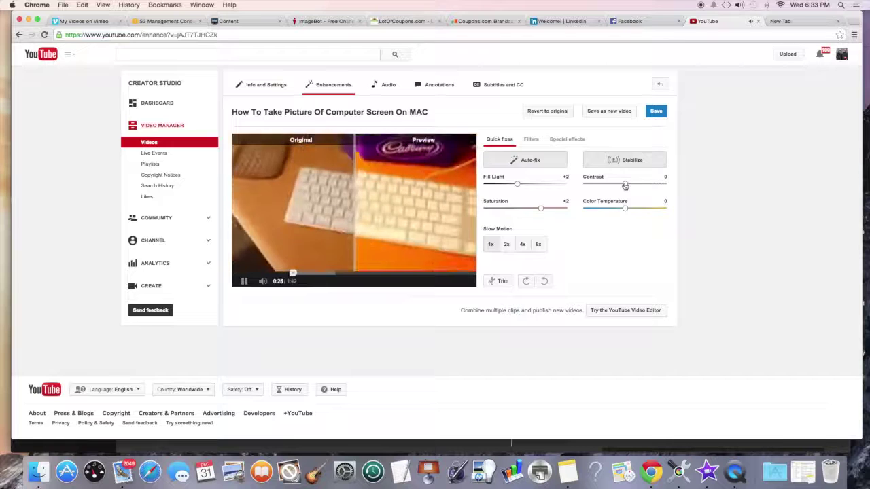
mouse_move(624, 184)
left_mouse_down()
mouse_move(640, 184)
mouse_move(609, 211)
left_mouse_up()
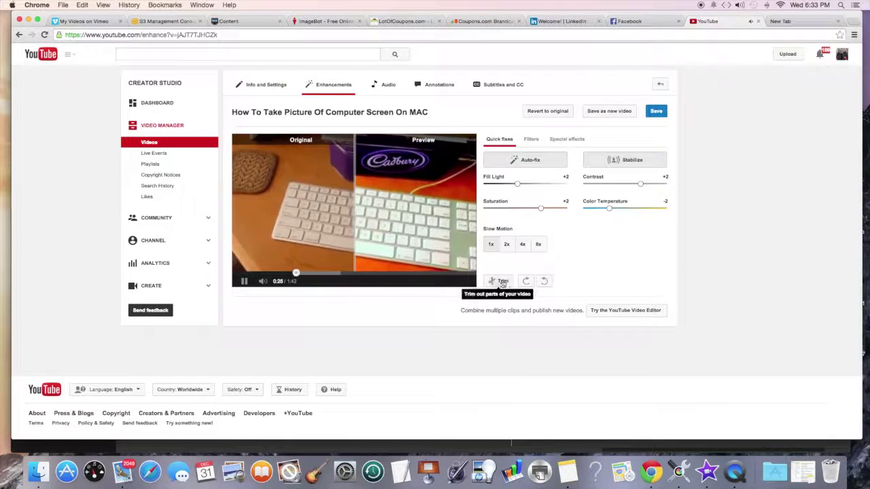
left_click(244, 281)
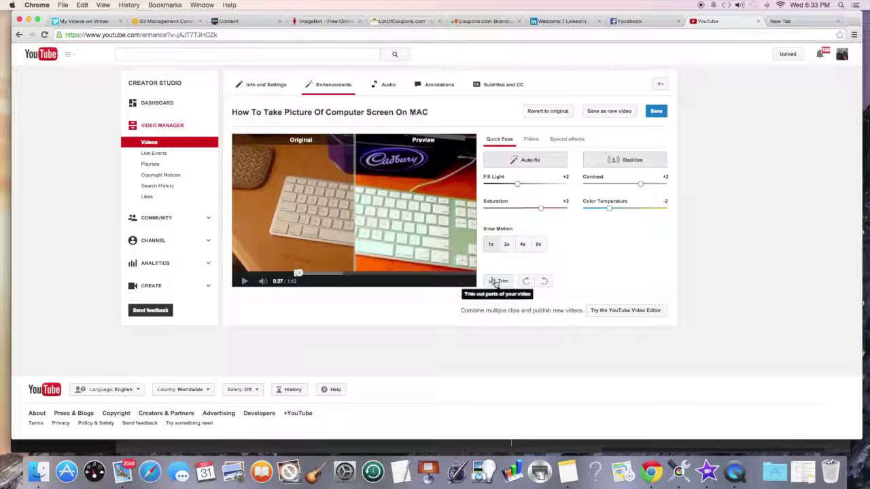
Step: Trim away the video's beginning, keeping only a 14-second clip near the end
left_click(495, 282)
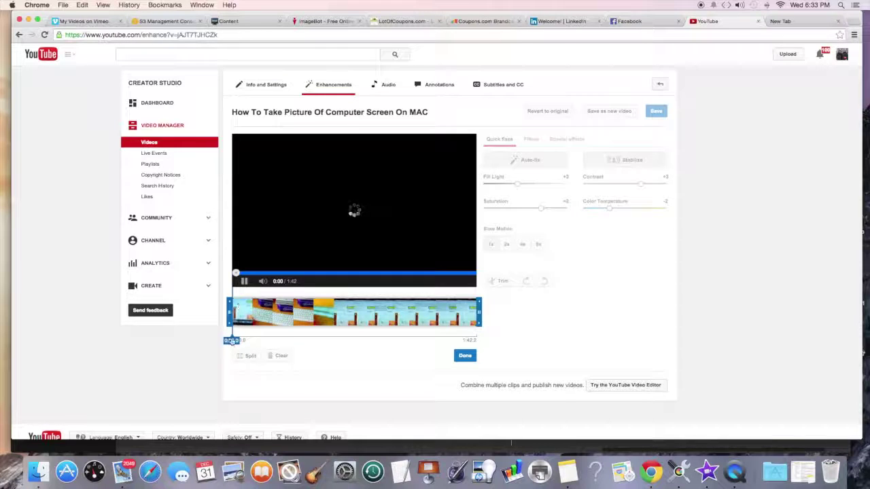
left_click_drag(231, 313, 440, 312)
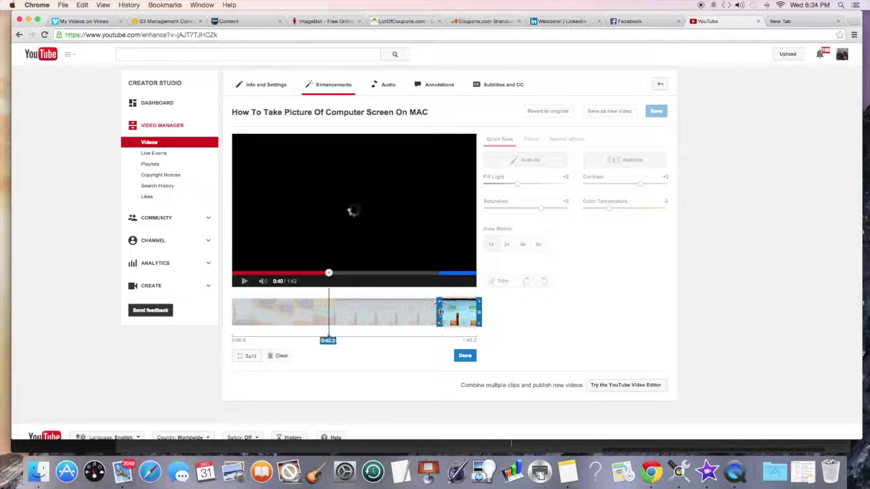
left_click(459, 319)
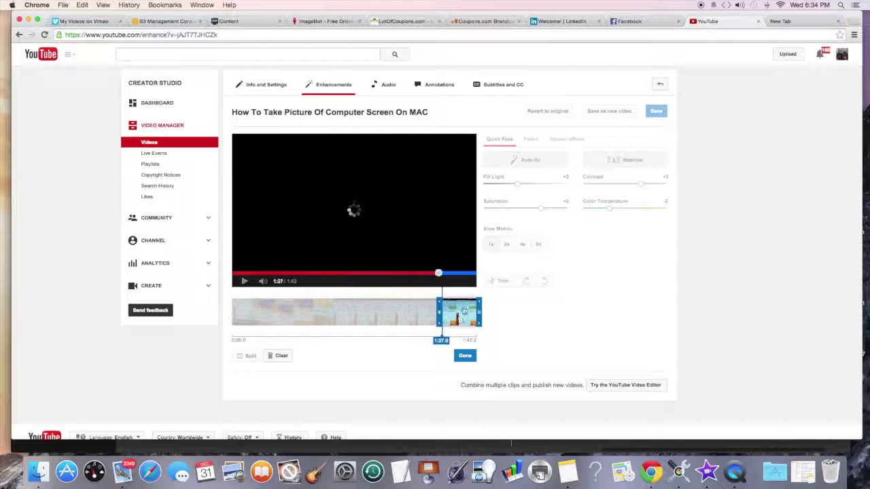
left_click(462, 355)
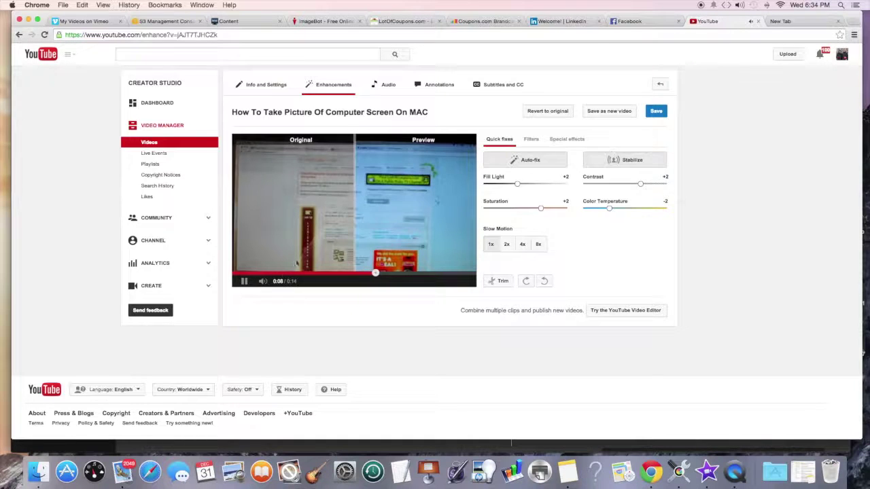
Step: Try several colour filters including Sepia, then view the Special effects with Blur All Faces
left_click(244, 281)
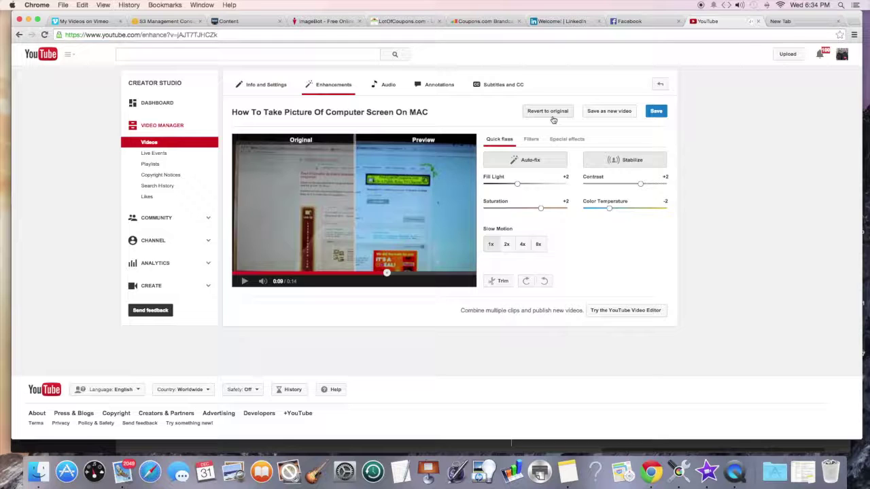
left_click(531, 141)
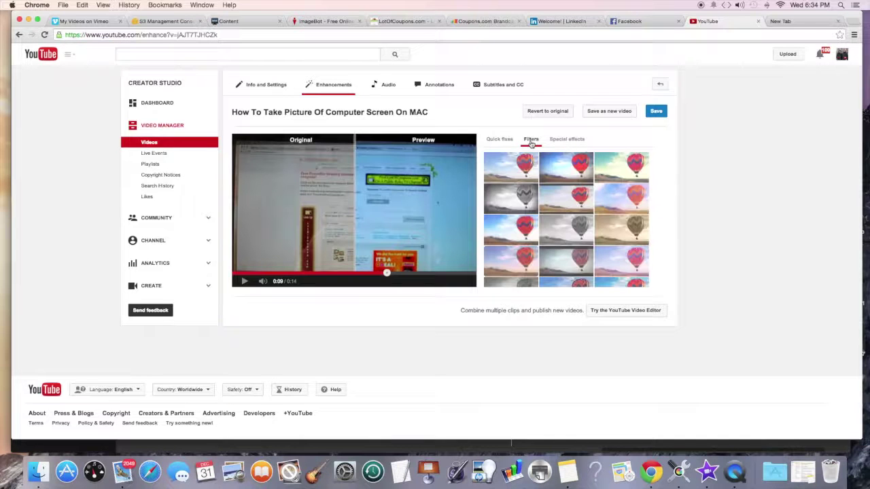
left_click(567, 234)
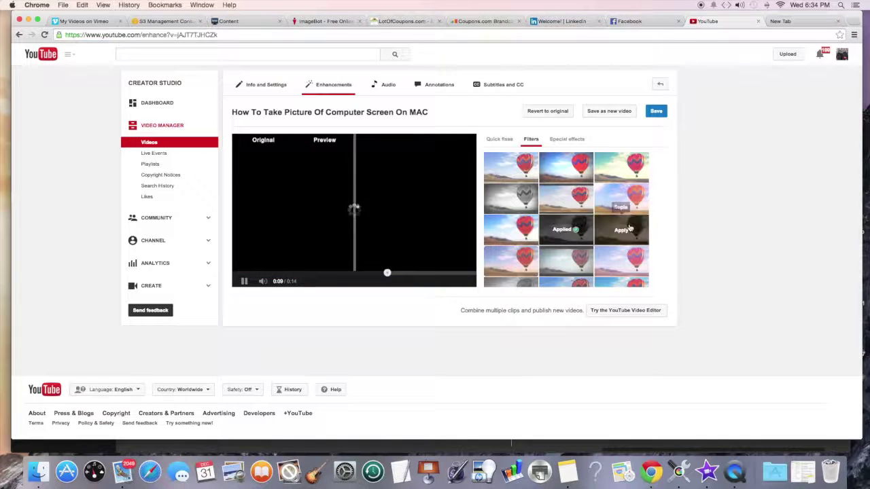
mouse_move(621, 229)
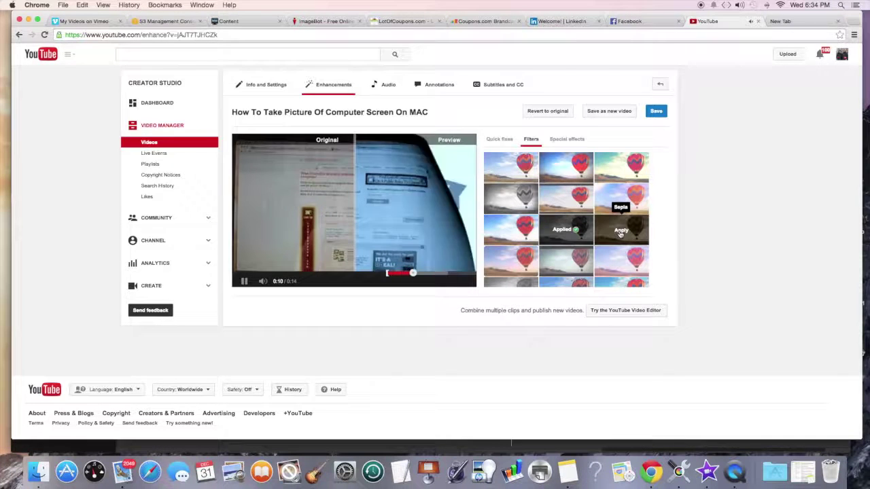
left_click(620, 234)
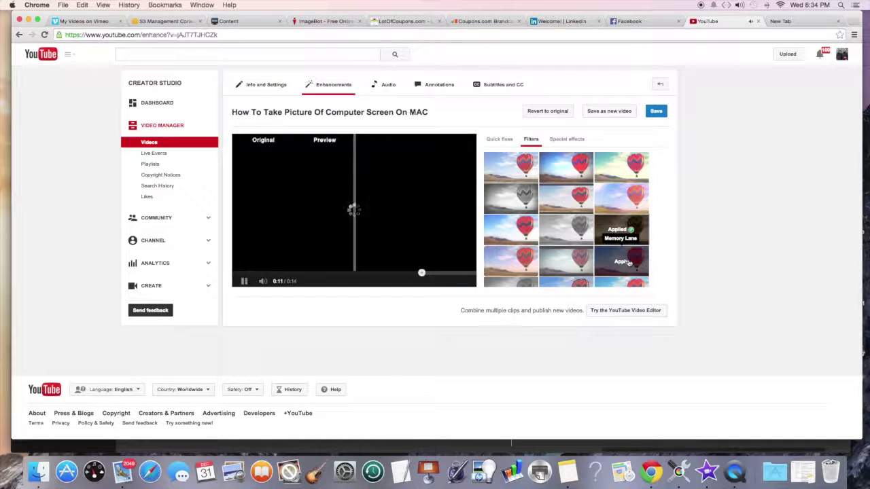
scroll(627, 263, "down", 2)
scroll(626, 263, "down", 2)
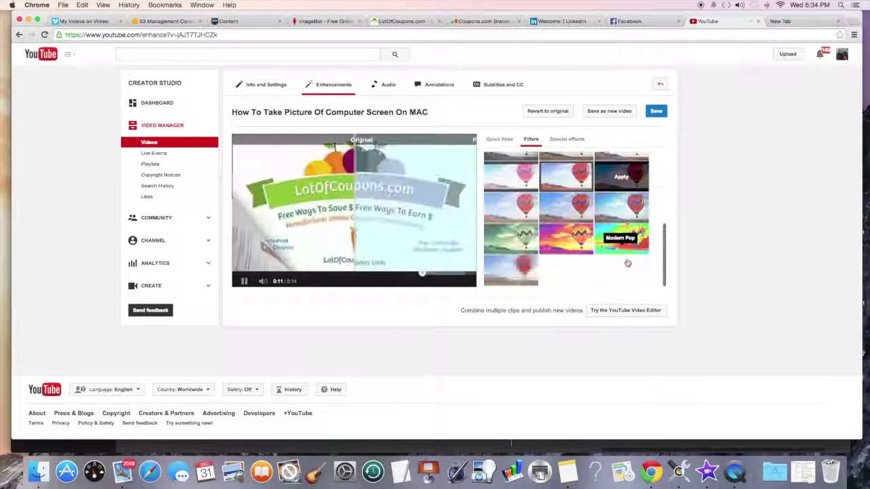
left_click(569, 242)
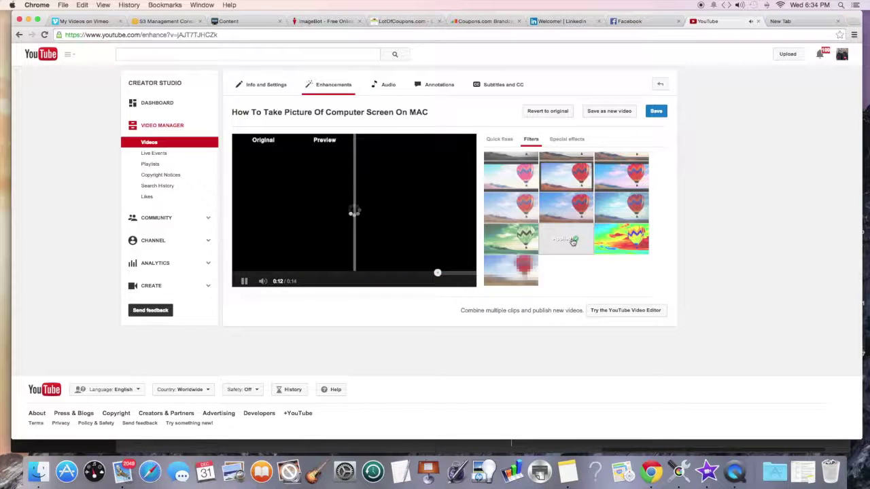
left_click(567, 140)
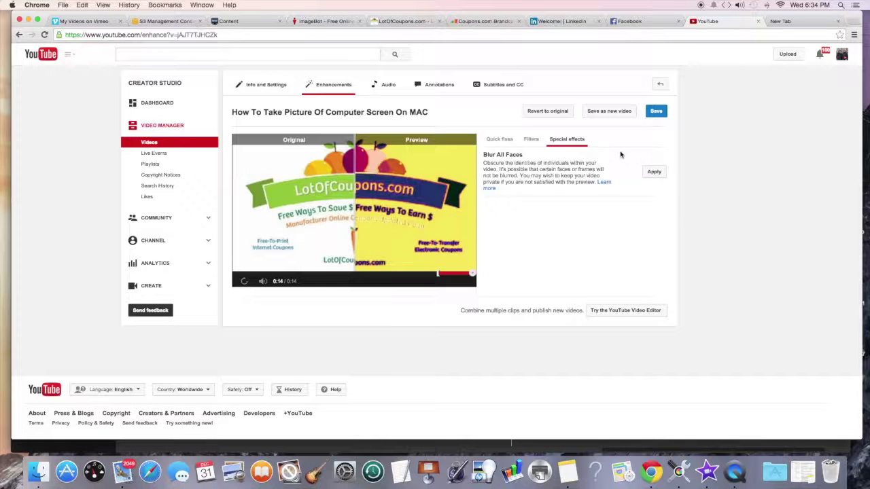
left_click(389, 85)
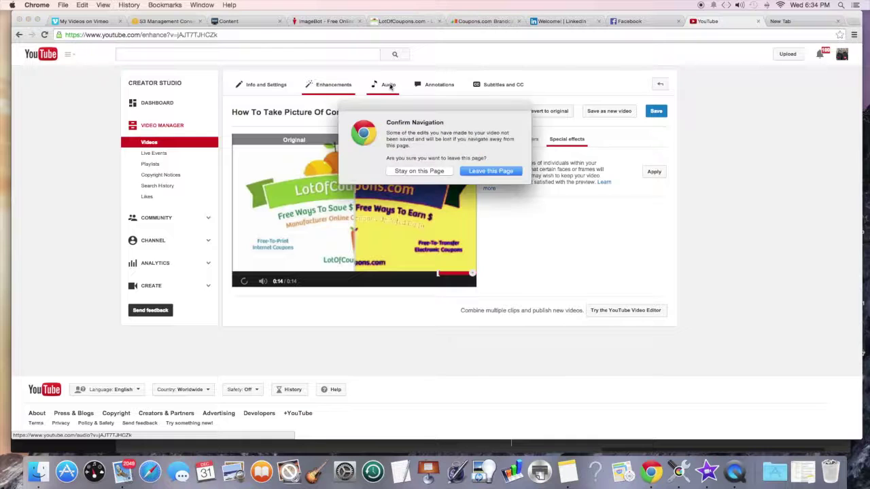
Step: Add Dub Zap from Dance & Electronic as background music, mixed to favour the original audio
left_click(479, 172)
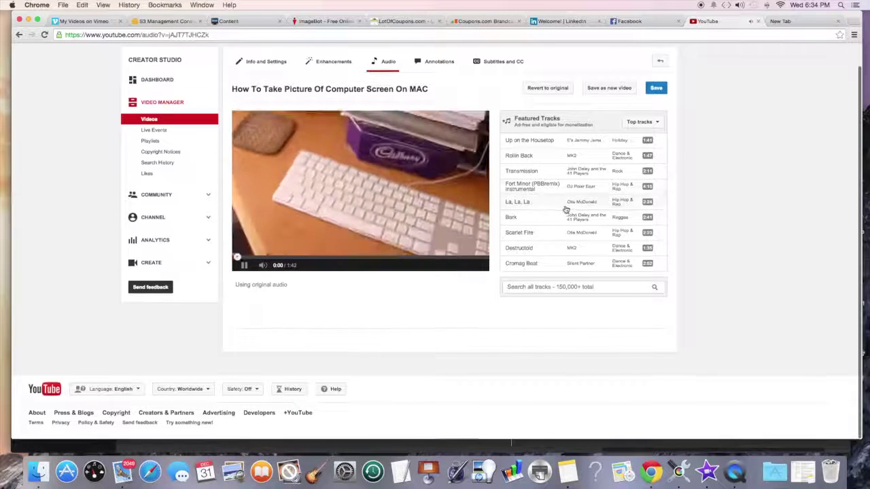
scroll(566, 210, "up", 1)
left_click(243, 285)
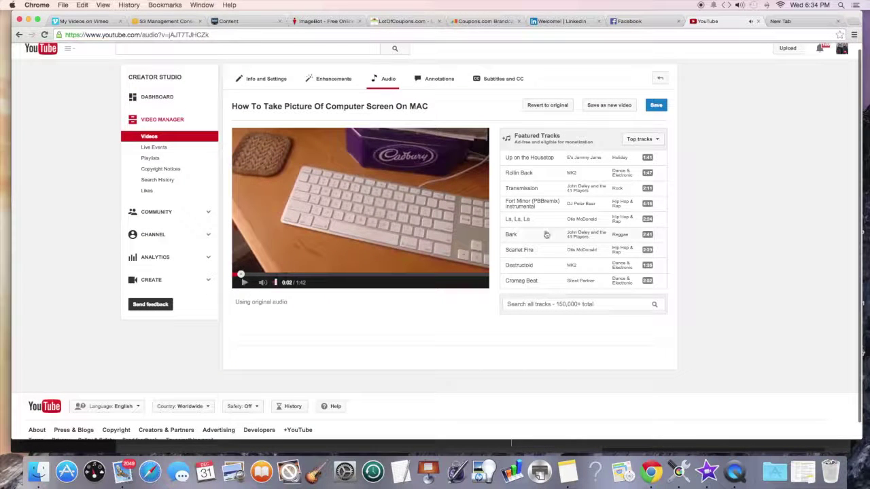
left_click(656, 139)
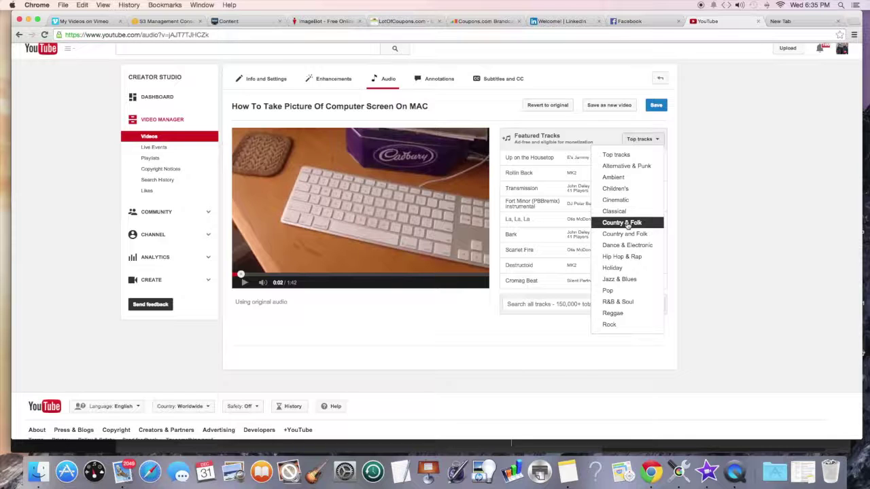
left_click(628, 246)
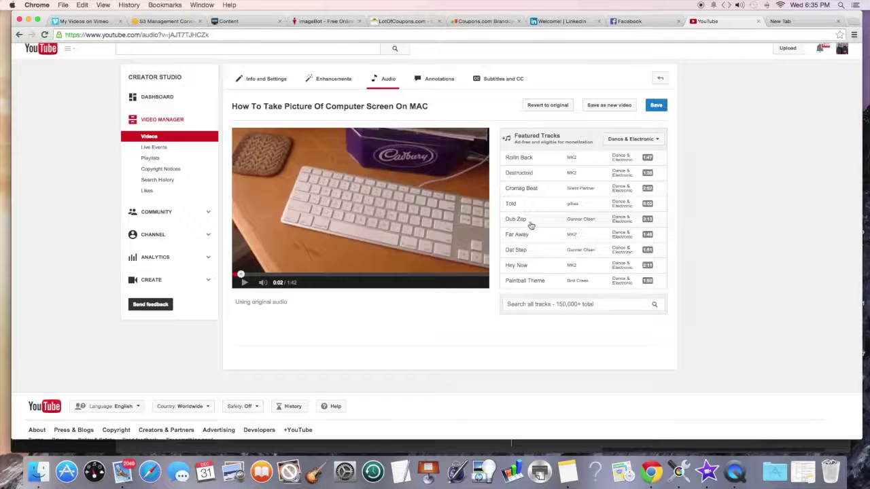
left_click(531, 225)
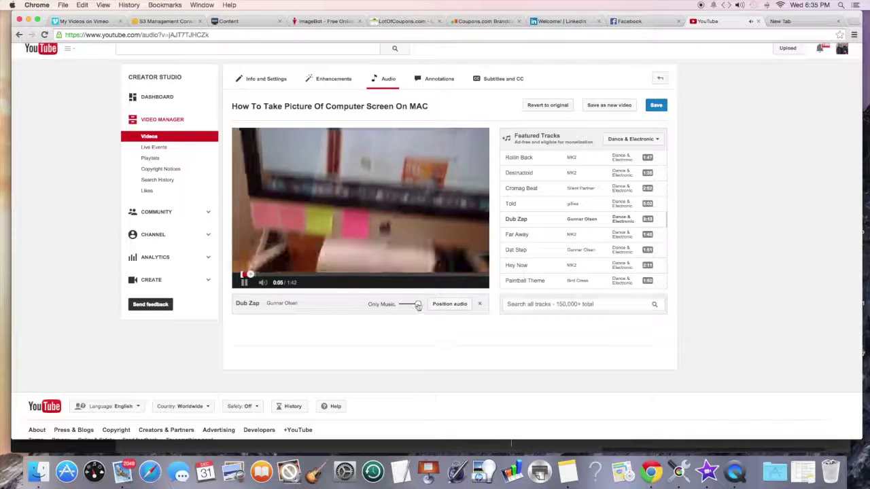
left_click_drag(418, 305, 401, 305)
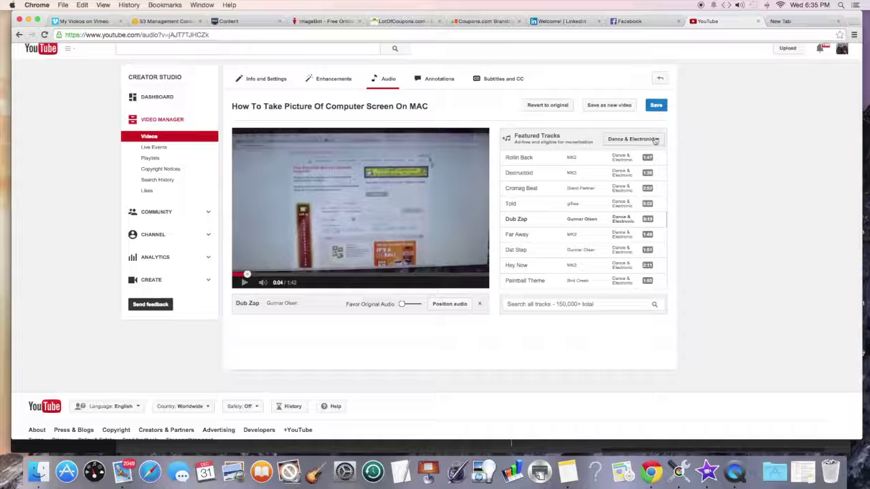
Step: Replace the music with Fort Minor (PBBremix) Instrumental starting at 0:06, and play the preview
left_click(441, 82)
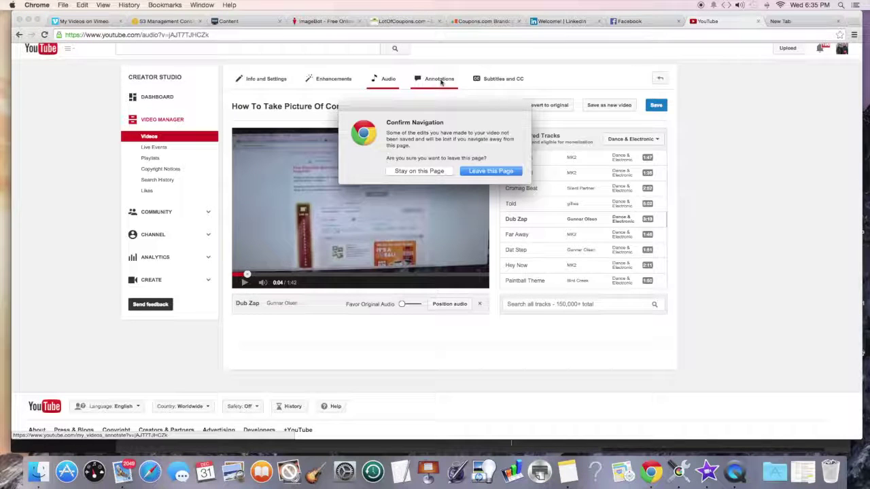
left_click(487, 171)
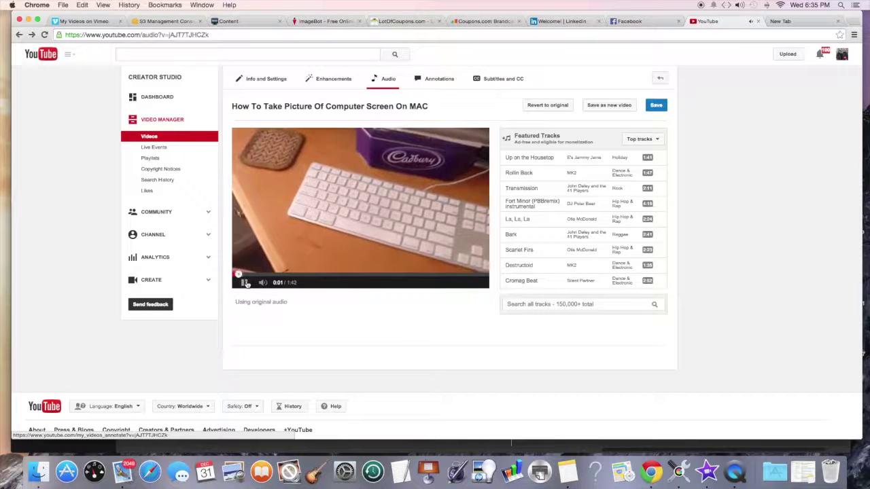
left_click(246, 284)
left_click(544, 203)
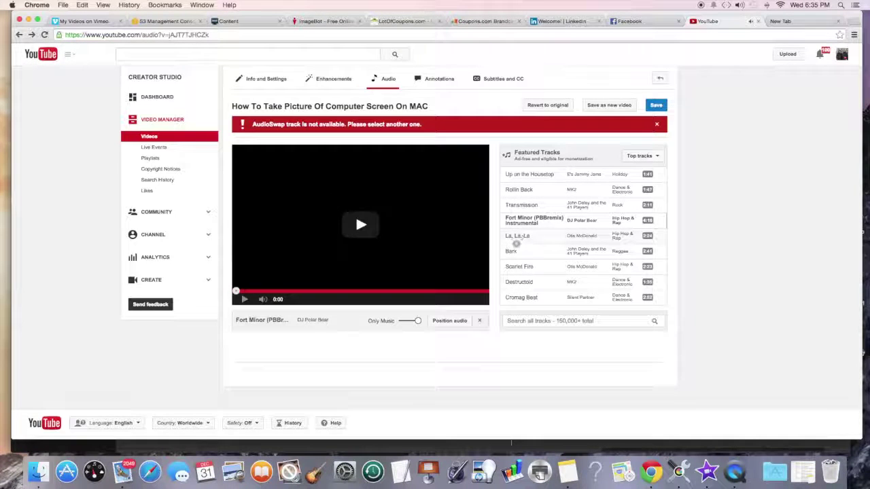
left_click(450, 321)
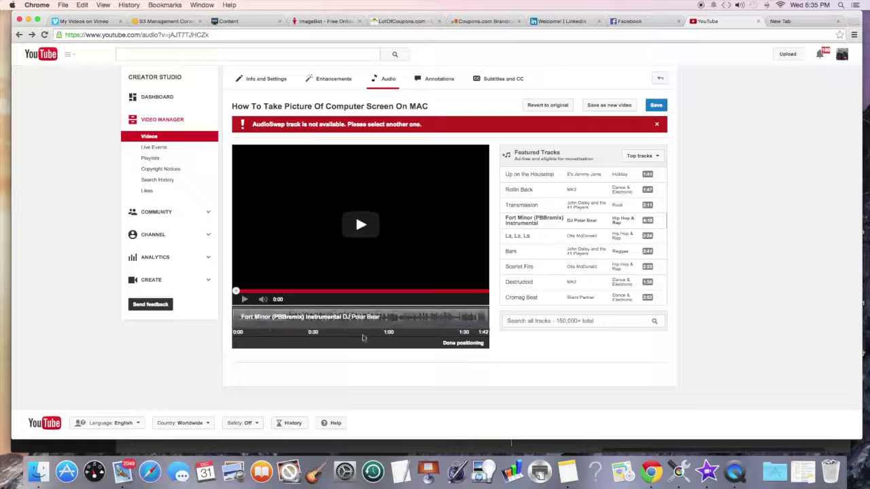
left_click_drag(236, 317, 251, 319)
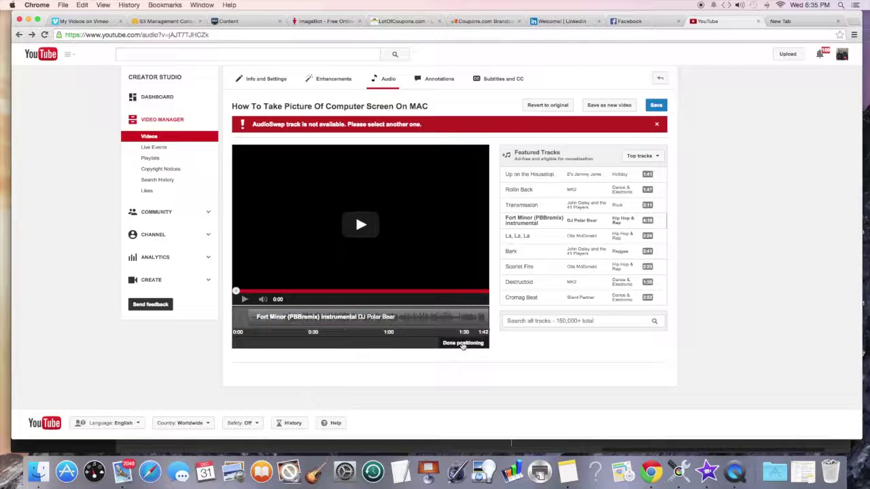
left_click(461, 343)
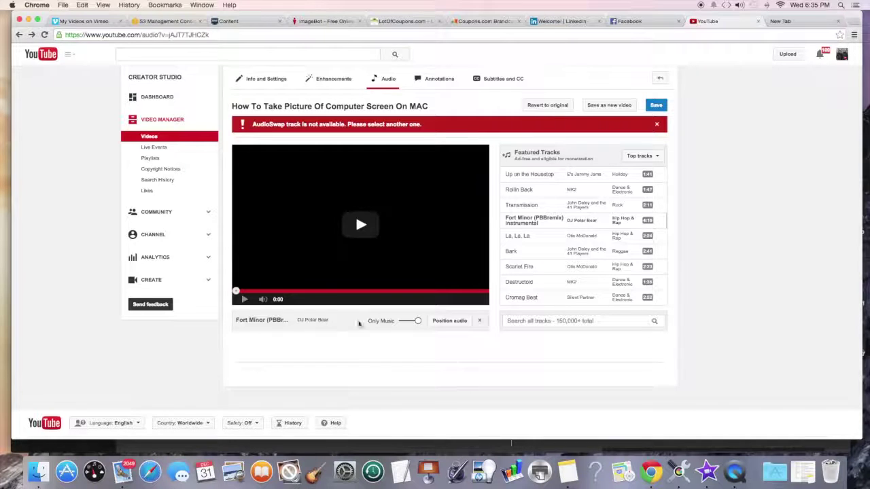
left_click(360, 225)
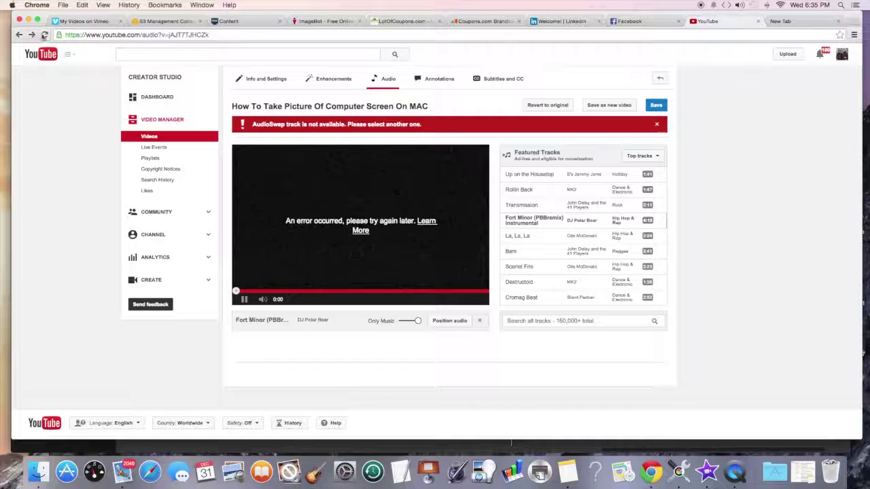
Step: After reloading, set Handprints as the background track, positioned to start at 0:07
left_click(44, 35)
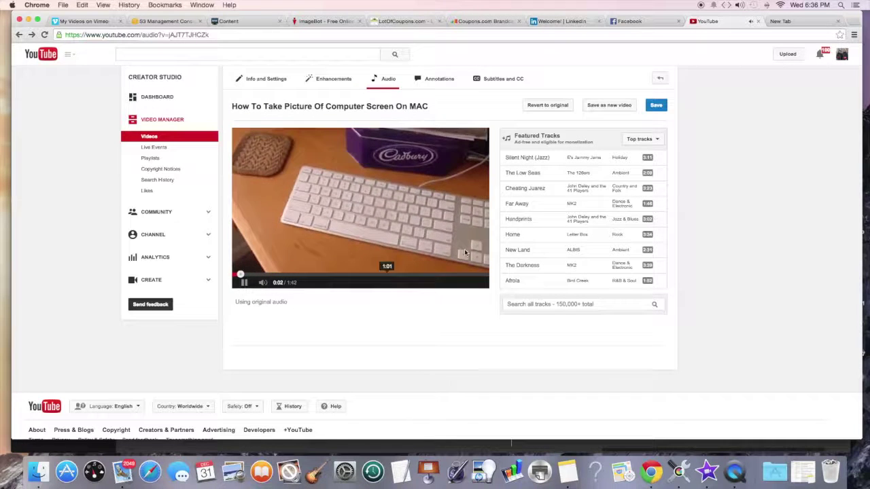
left_click(519, 219)
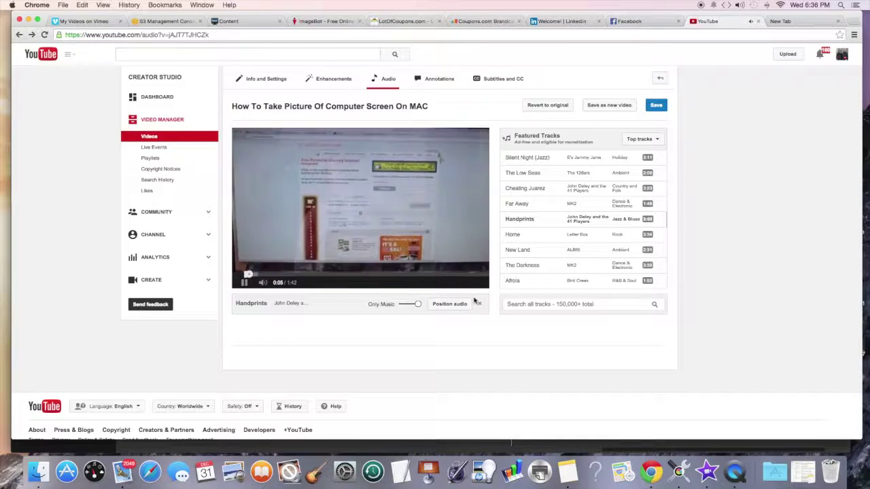
left_click(450, 304)
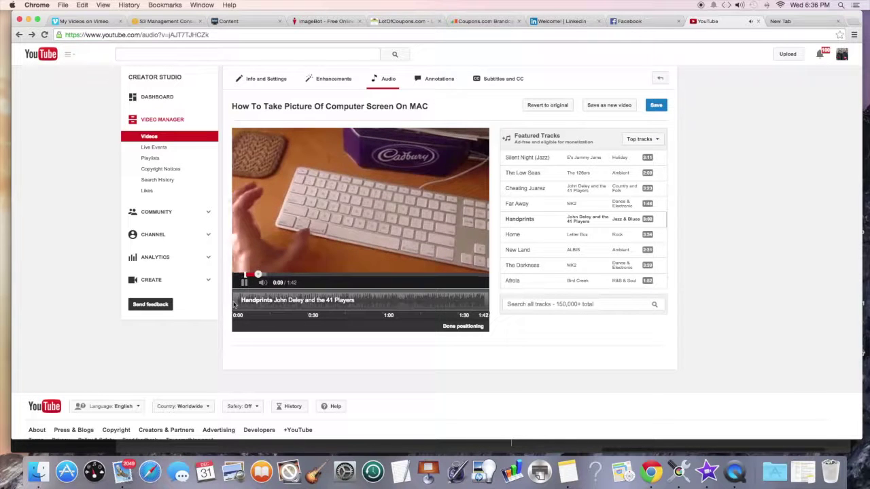
left_click_drag(234, 306, 253, 301)
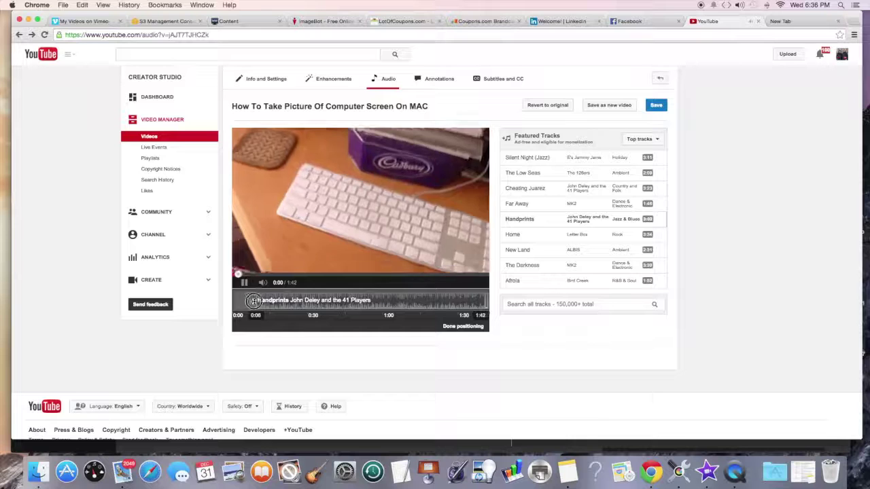
left_click_drag(253, 301, 250, 300)
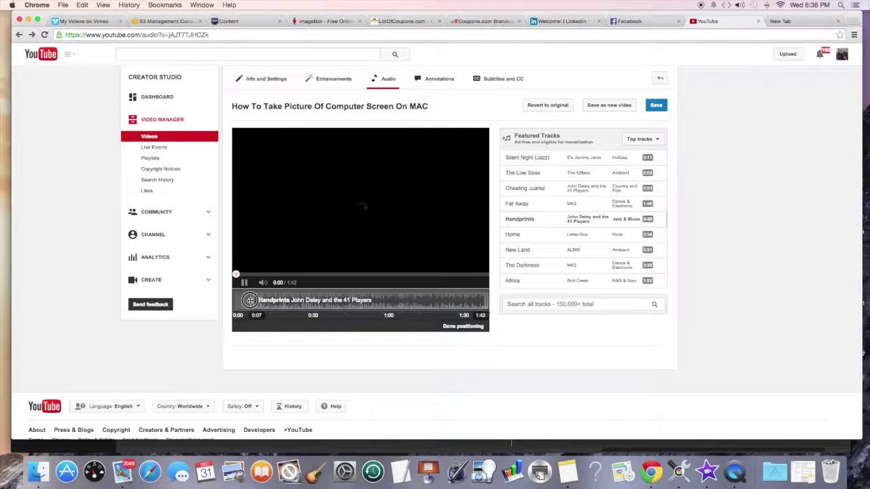
left_click(450, 326)
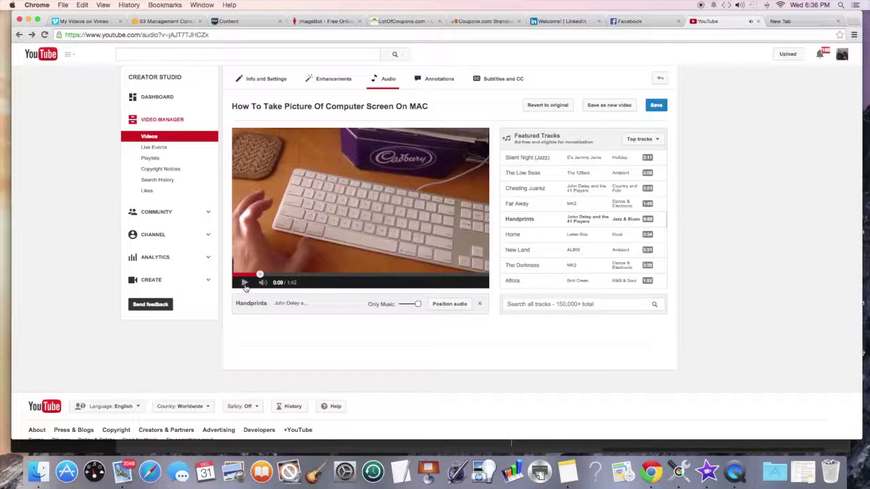
left_click(439, 79)
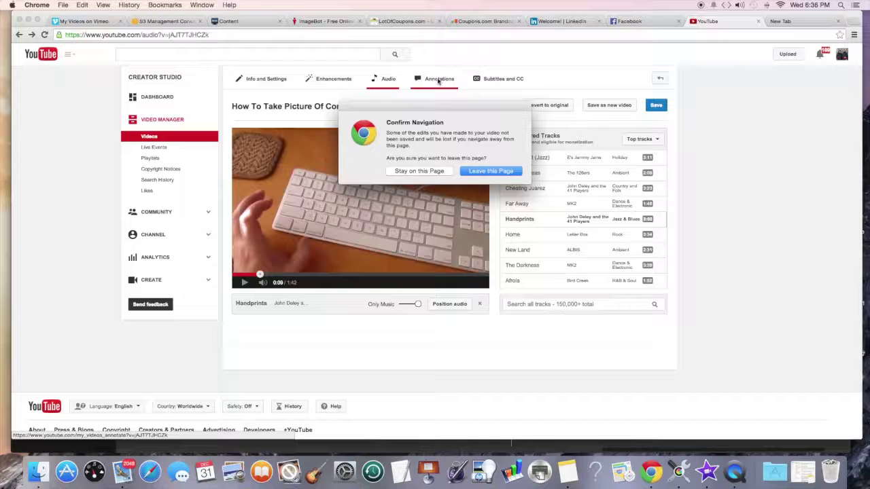
Step: Add a speech-bubble annotation and enter 'Hello Hello' as its text
left_click(487, 173)
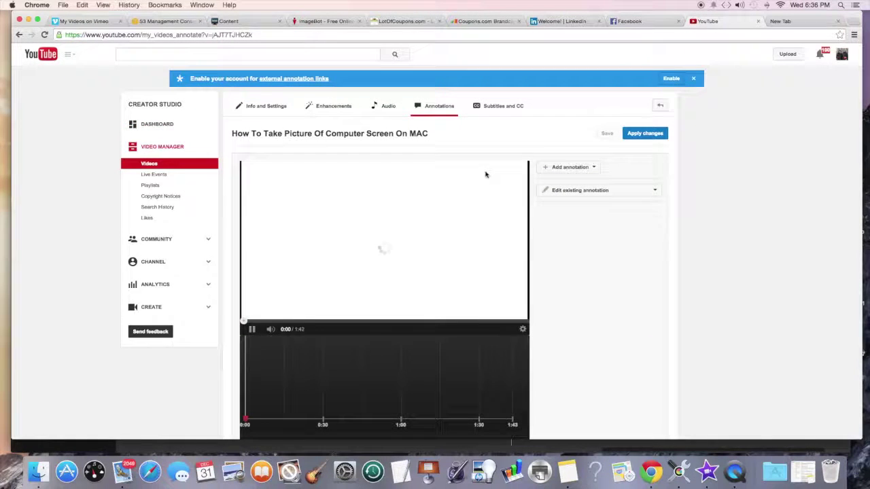
scroll(484, 187, "down", 1)
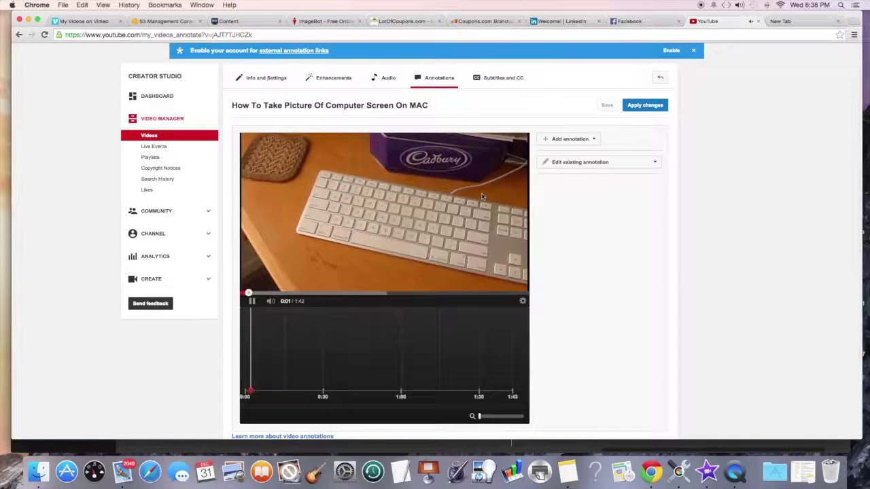
left_click(594, 140)
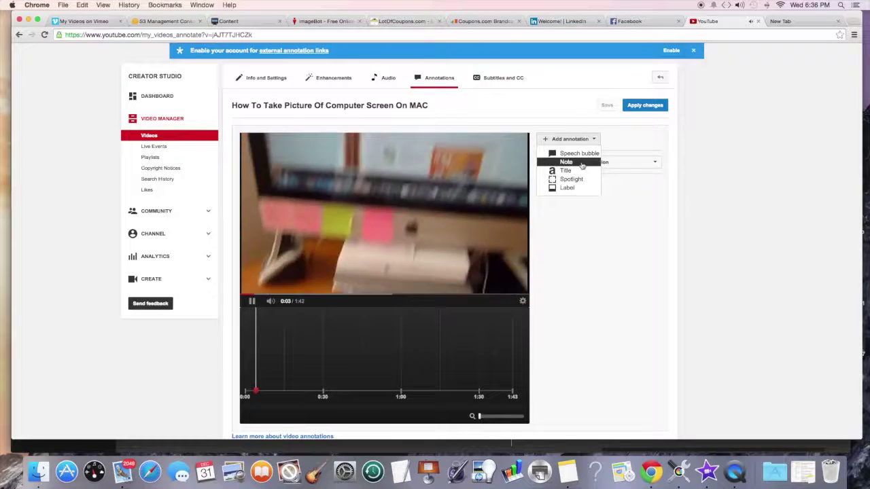
left_click(571, 156)
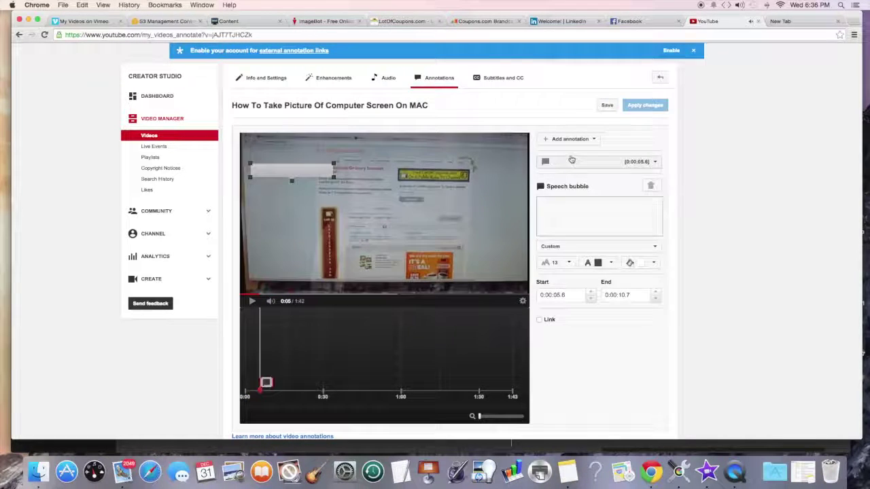
right_click(558, 213)
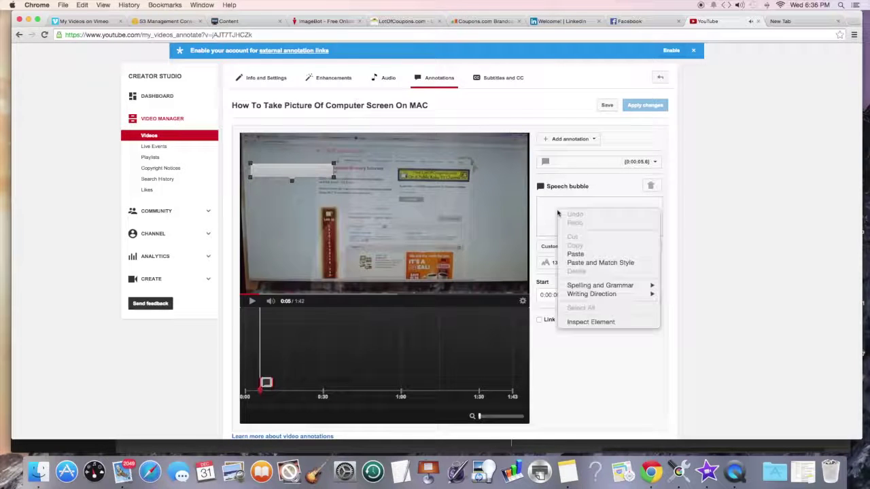
key("Up")
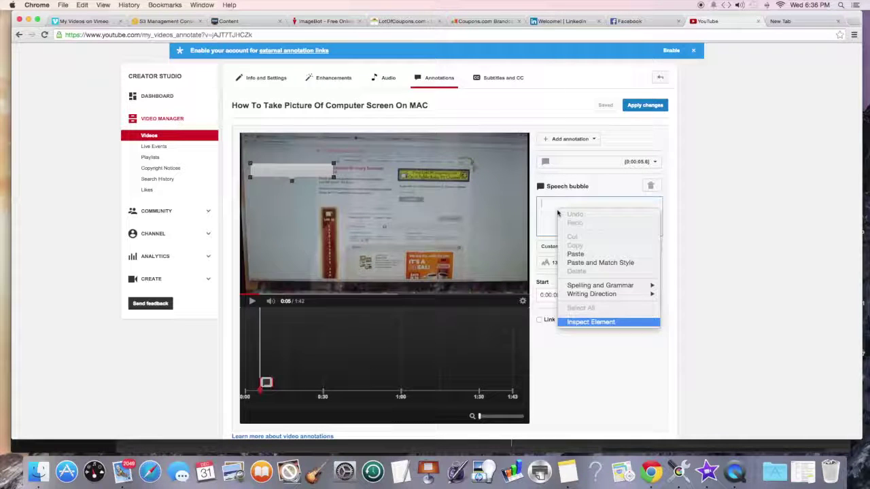
left_click(551, 208)
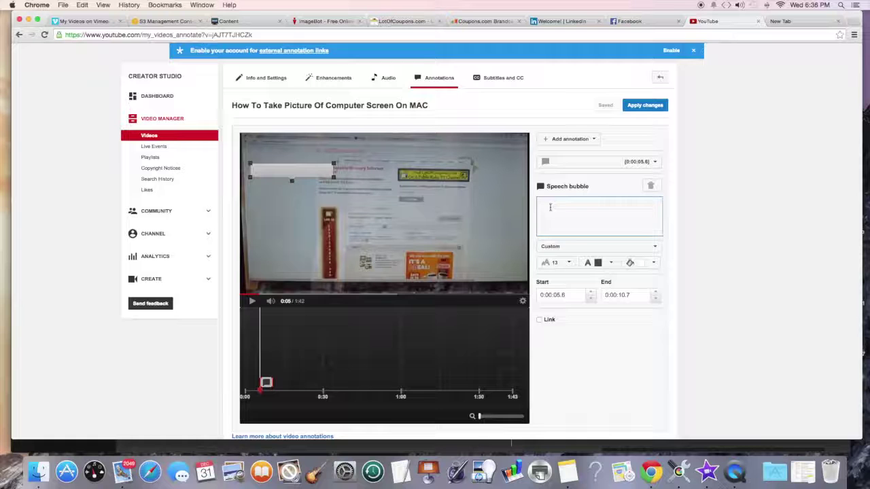
type("Hello Hello")
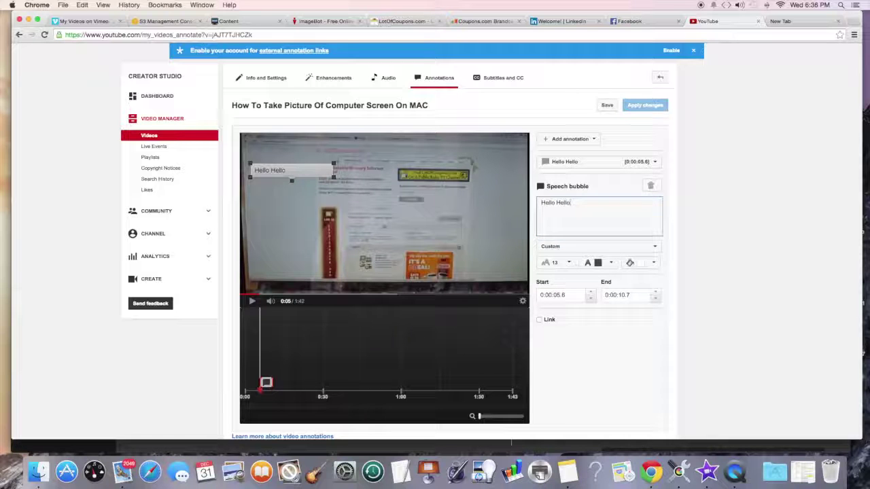
Step: Give the bubble font size 28 and a yellow background, enlarge it, and move it lower
left_click(569, 263)
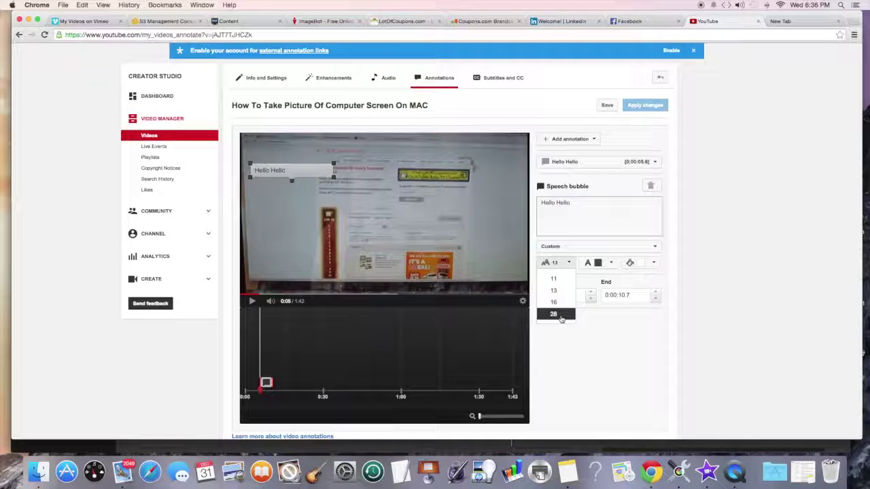
left_click(563, 313)
left_click_drag(333, 178, 401, 202)
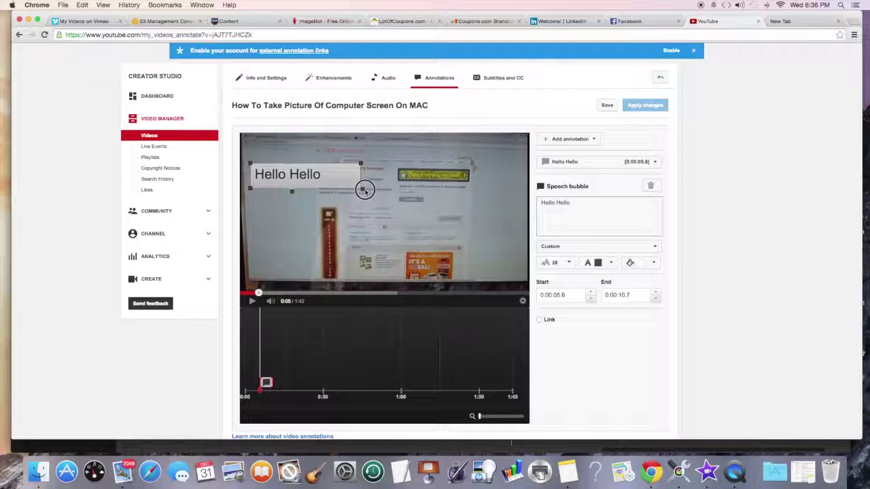
mouse_move(361, 181)
left_mouse_down()
mouse_move(390, 234)
mouse_move(471, 236)
left_mouse_up()
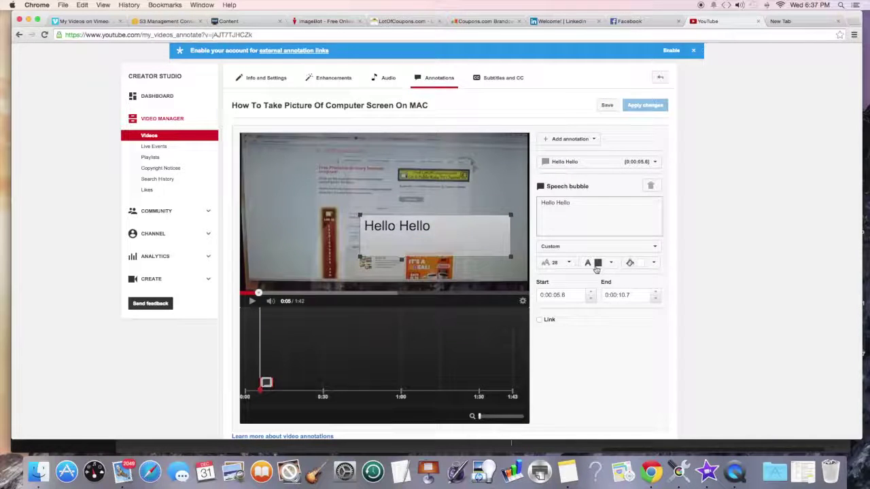
left_click(594, 275)
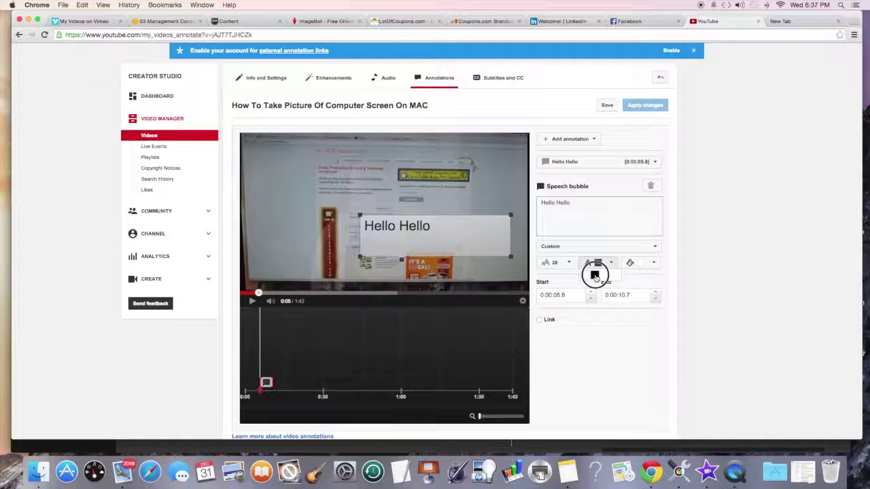
left_click(641, 263)
left_click(656, 284)
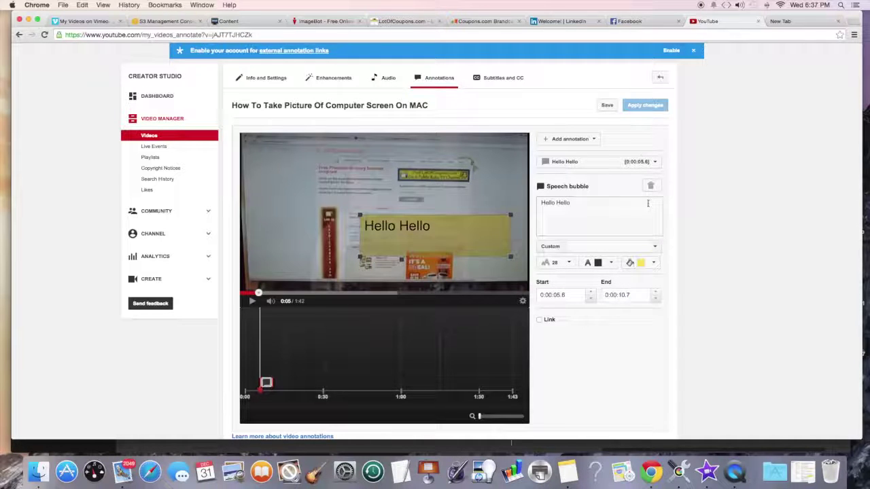
left_click(603, 106)
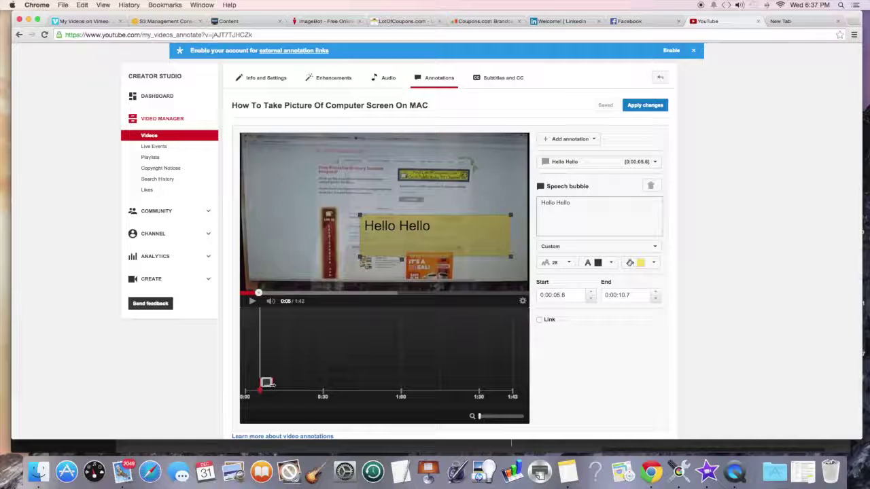
Step: Extend the bubble's display to 0:19.9 and preview it playing around 0:14
mouse_move(314, 383)
left_mouse_down()
mouse_move(441, 386)
mouse_move(295, 386)
left_mouse_up()
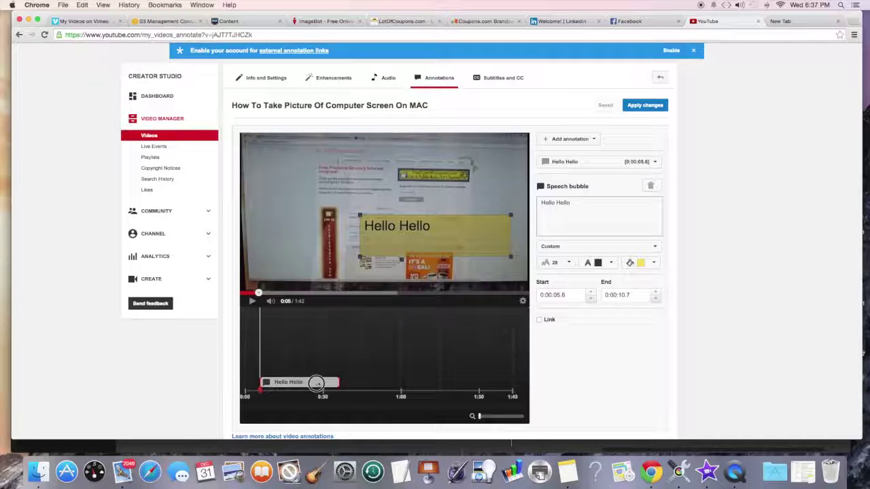
left_click(258, 301)
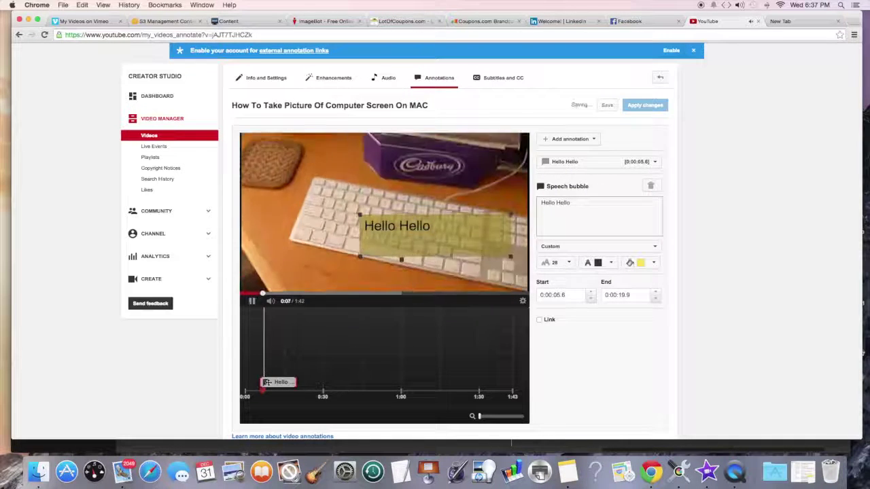
left_click_drag(277, 294, 287, 295)
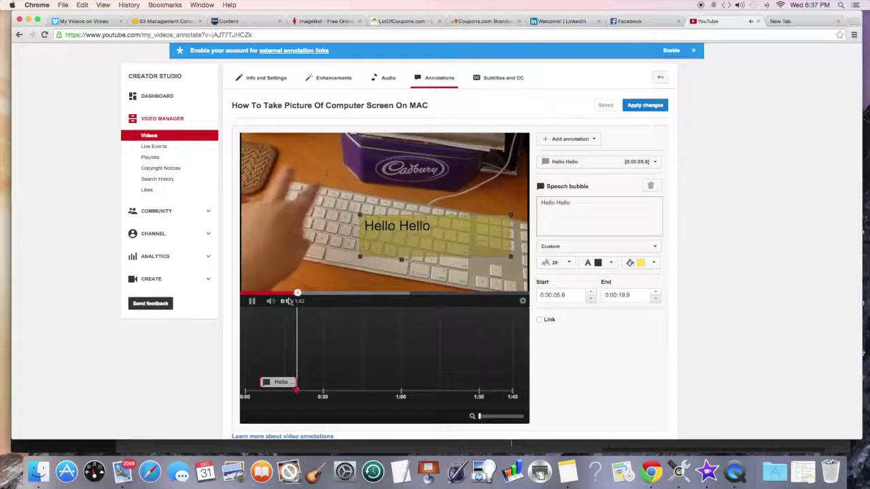
left_click(251, 301)
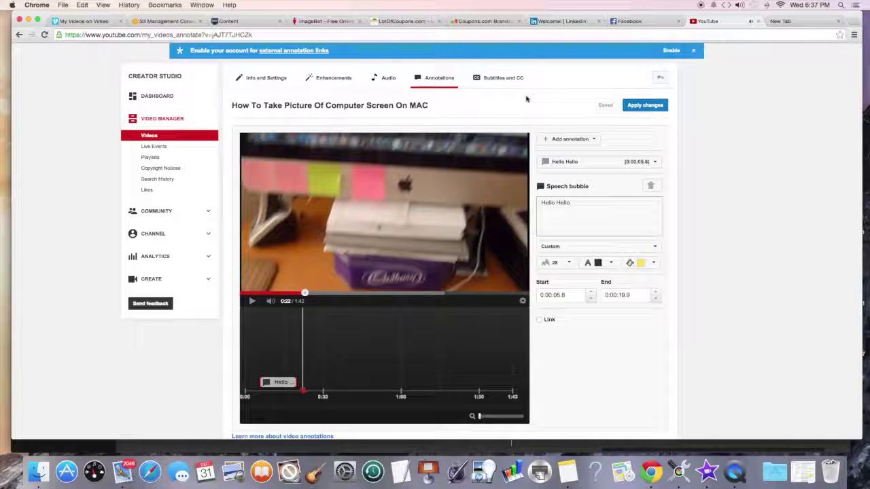
left_click(503, 78)
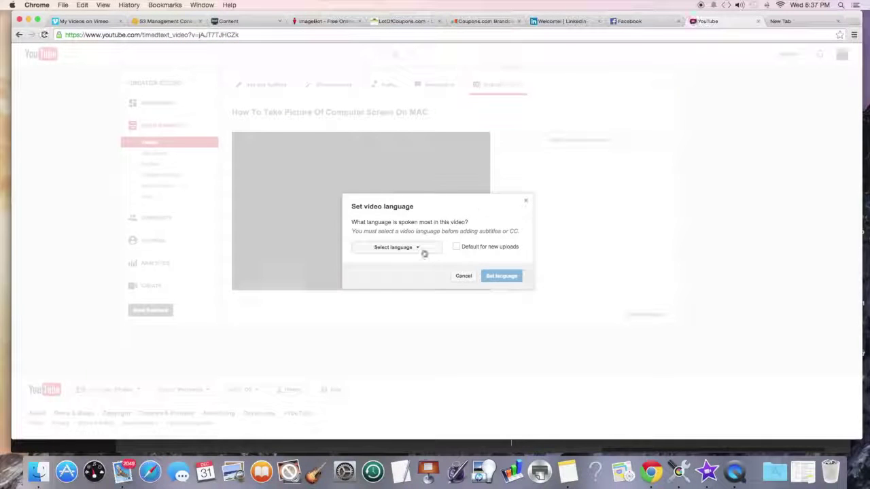
Step: Choose English in the Set video language dialog and confirm it as the spoken language
left_click(424, 254)
left_click(391, 264)
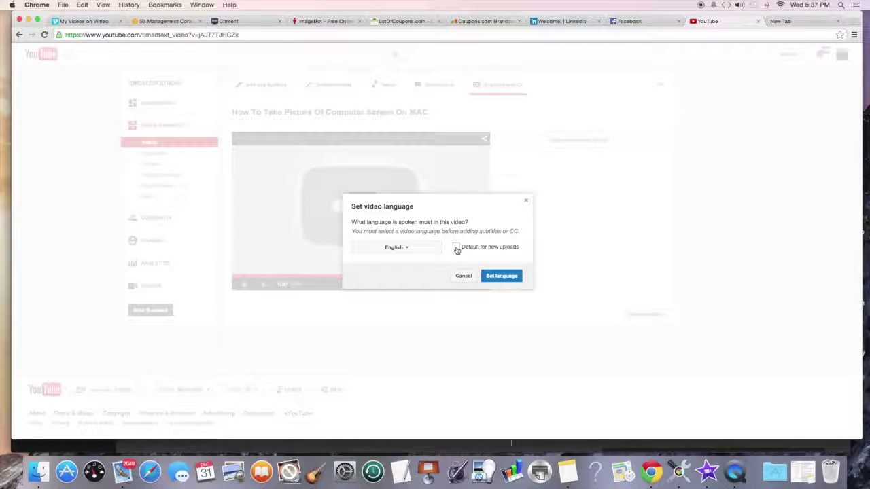
left_click(503, 277)
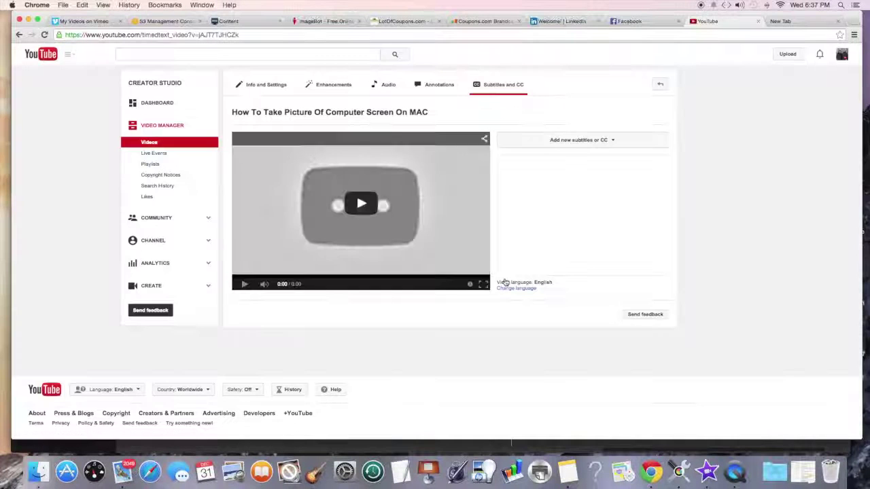
Step: Preview the video and subtitle language list, then return to the Video Manager's uploaded videos
left_click(360, 202)
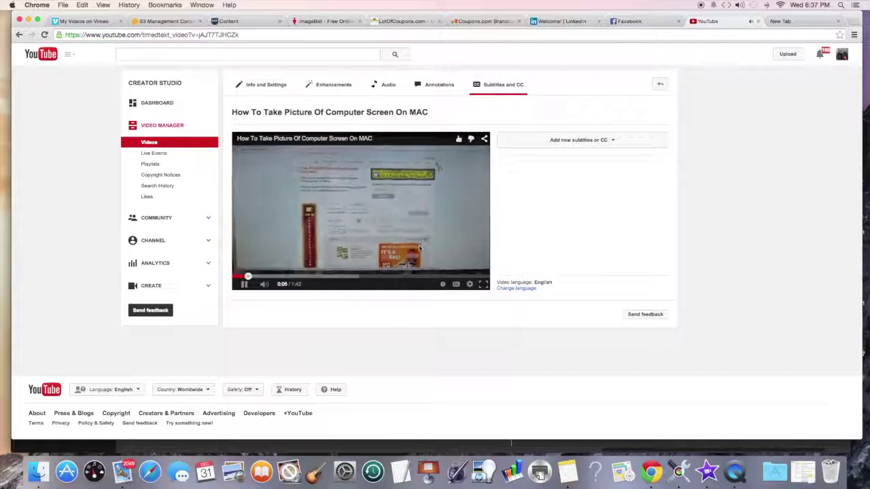
left_click(609, 140)
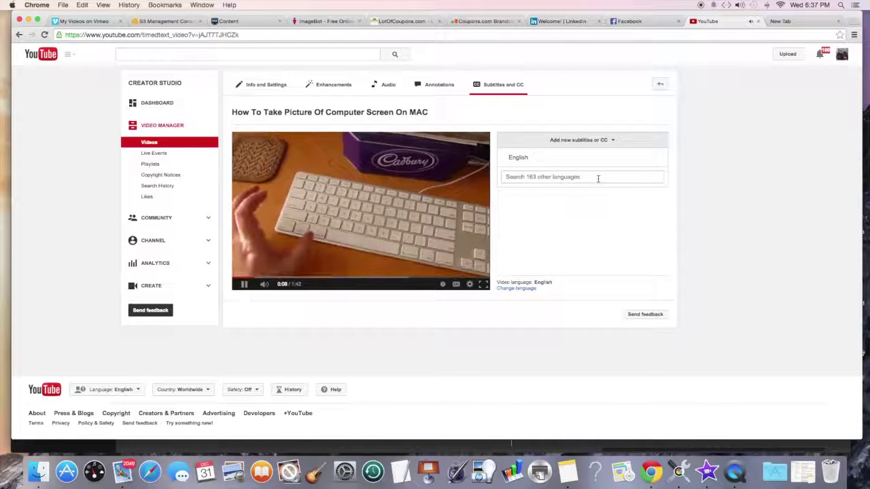
left_click(244, 284)
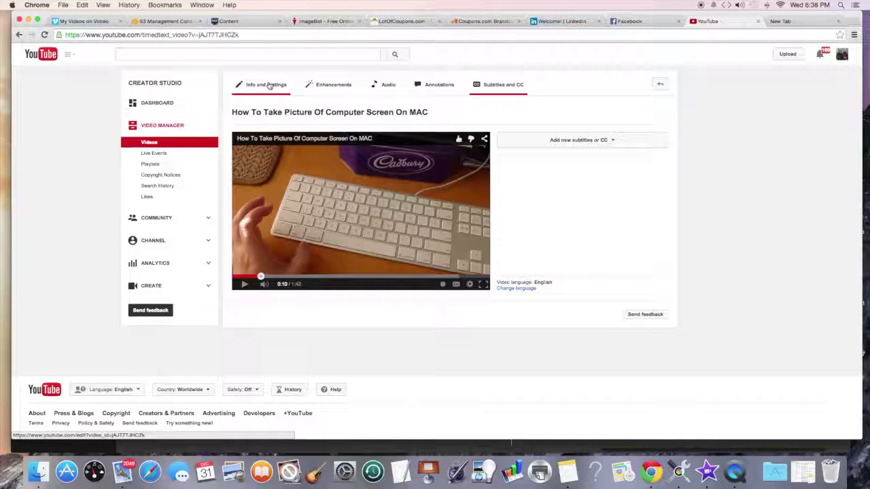
left_click(151, 129)
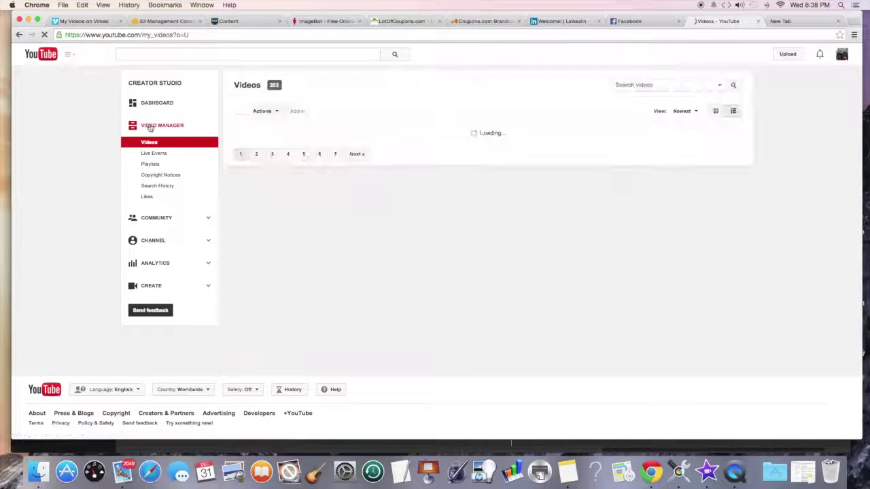